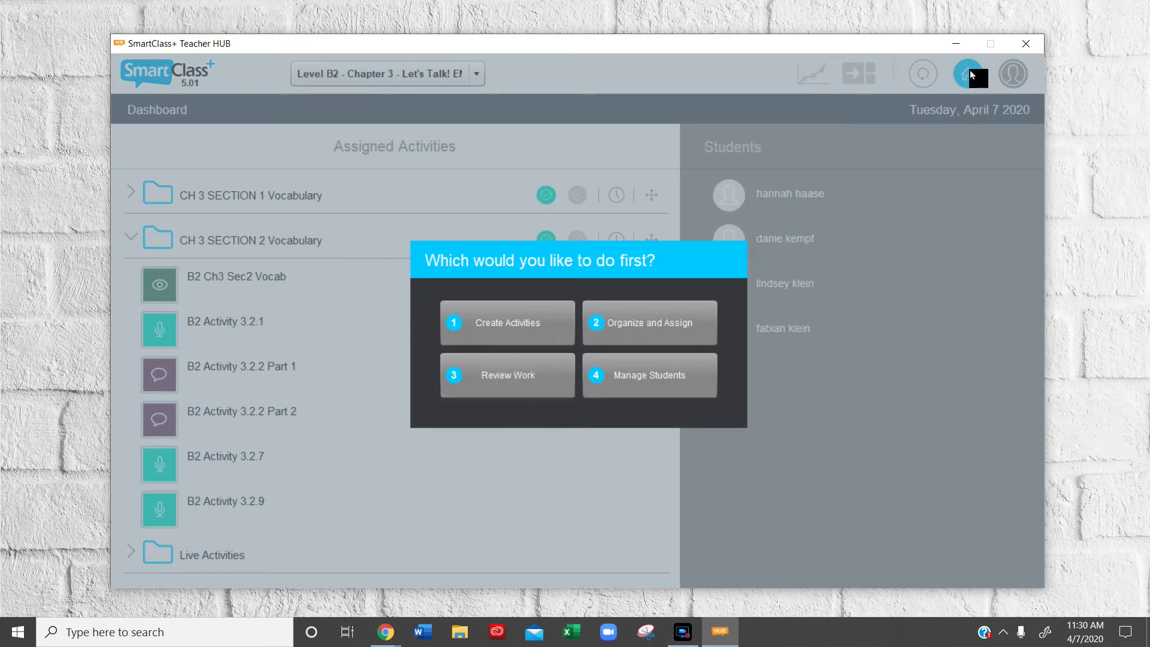
Enter Review Work and open B2 Activity 3.2.1 from the CH 3 SECTION 2 Vocabulary folder
left_click(516, 381)
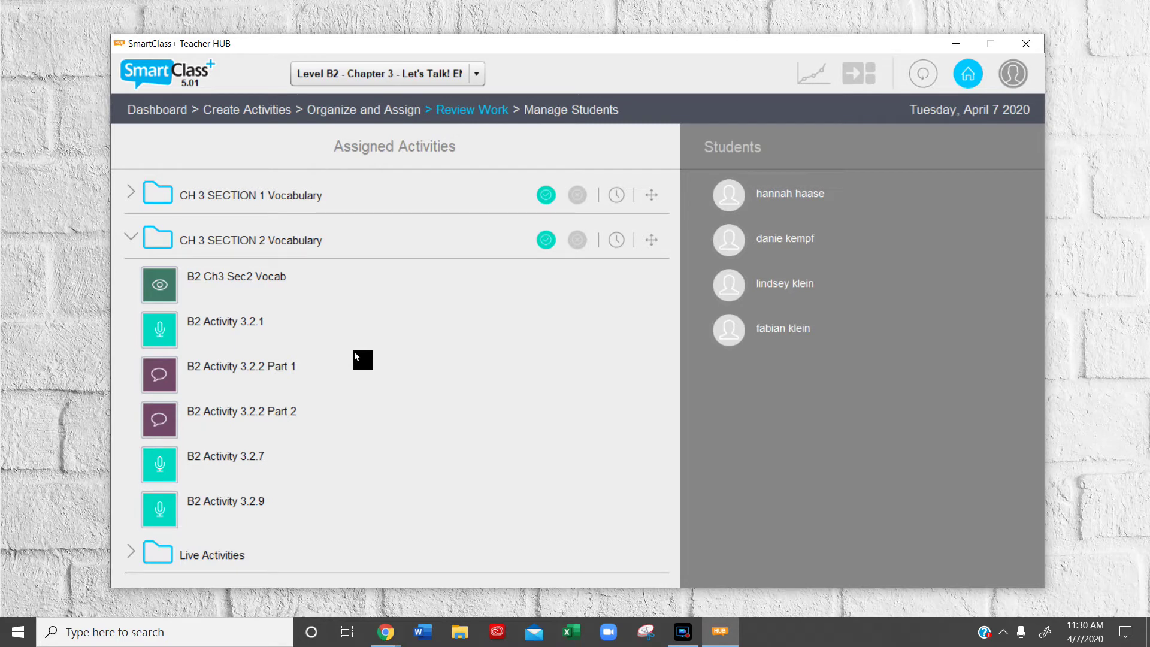
left_click(127, 236)
left_click(126, 236)
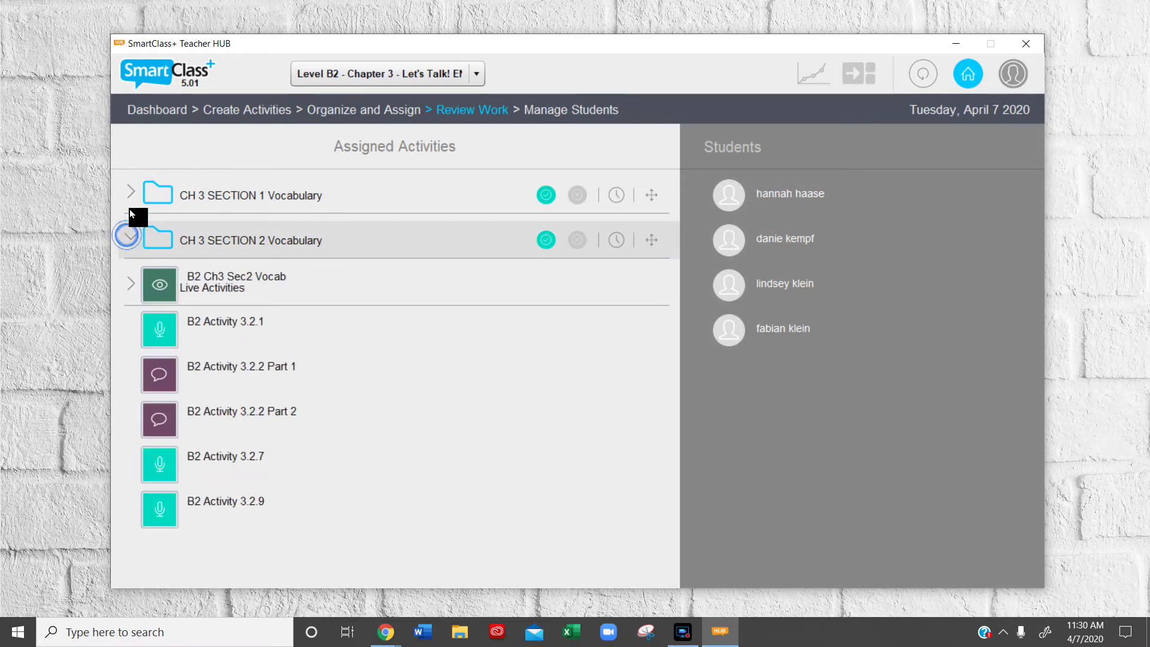
left_click(129, 193)
left_click(130, 194)
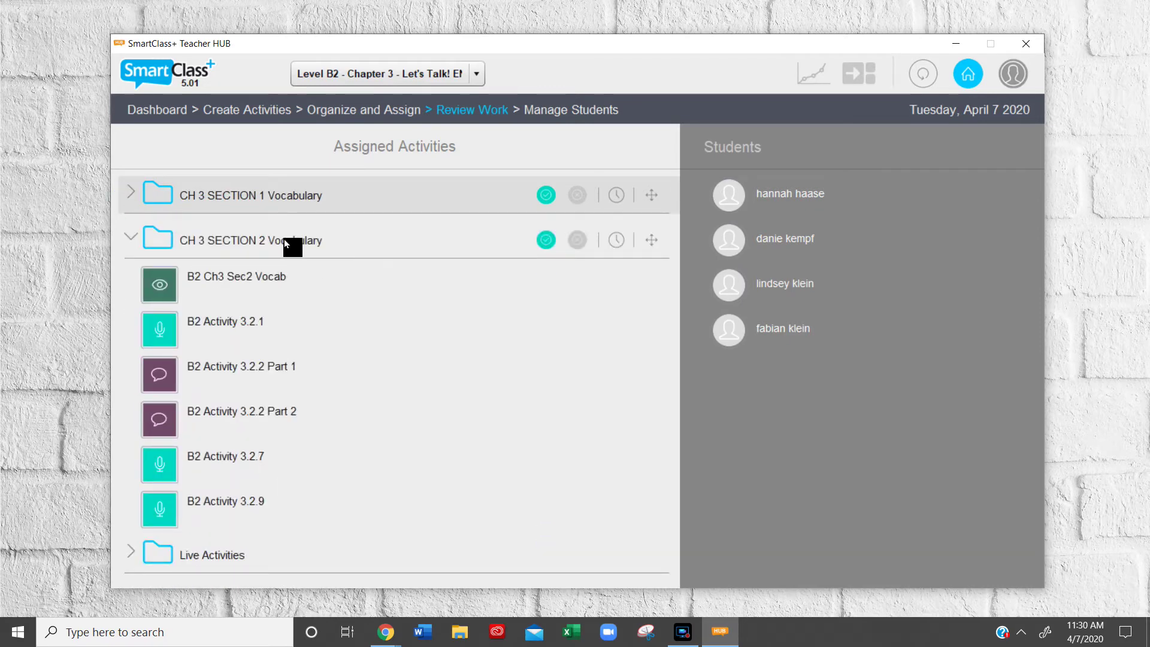
left_click(239, 323)
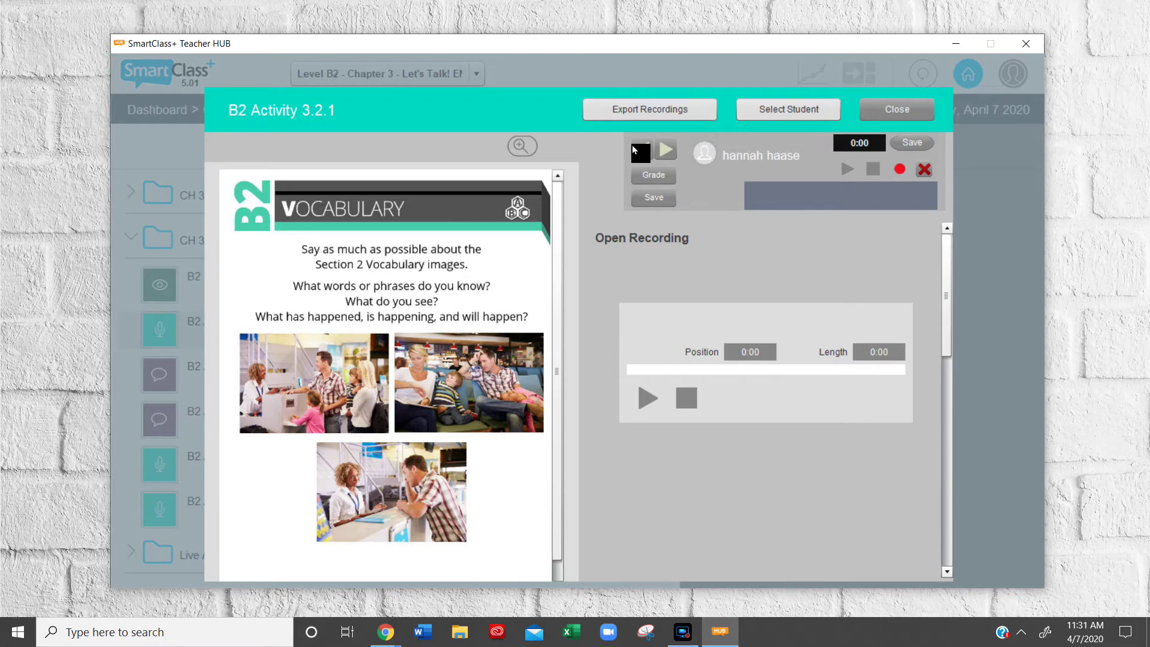
Select the third student's submission for B2 Activity 3.2.1 and play a few seconds of the open recording
left_click(666, 151)
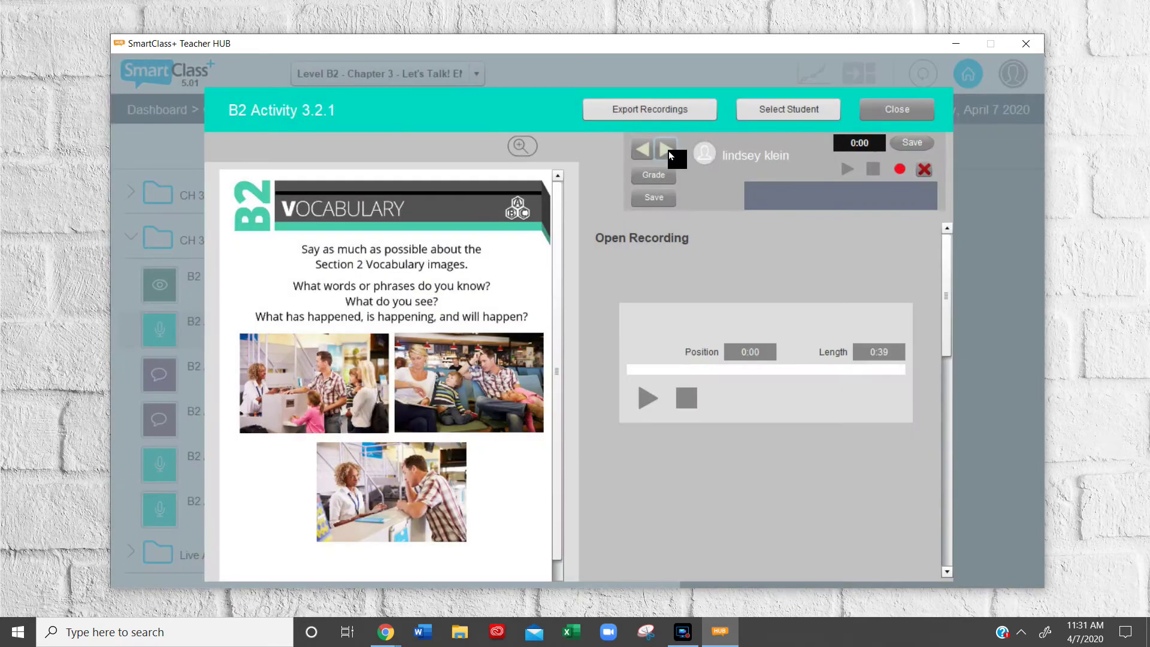
left_click(668, 151)
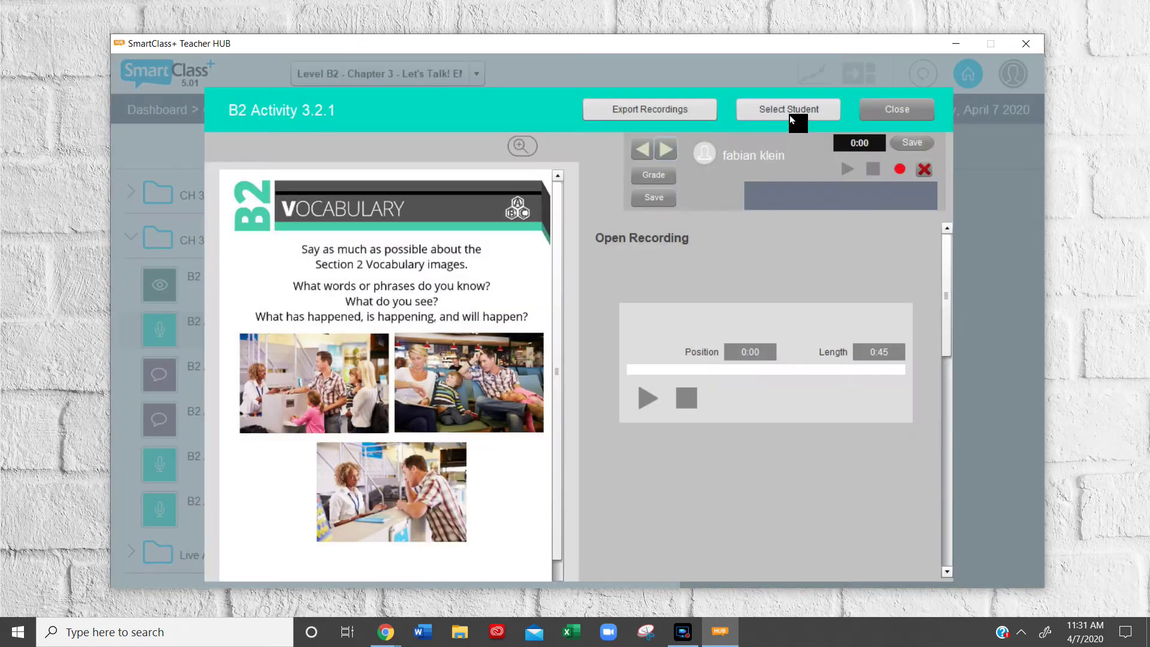
left_click(789, 115)
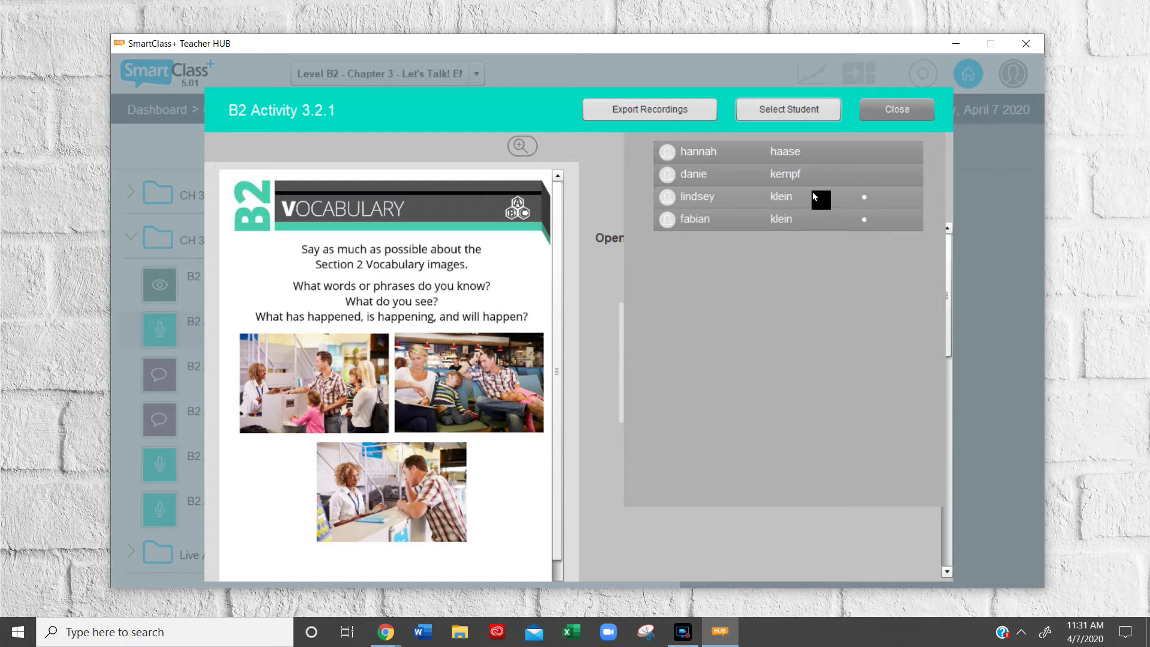
left_click(780, 200)
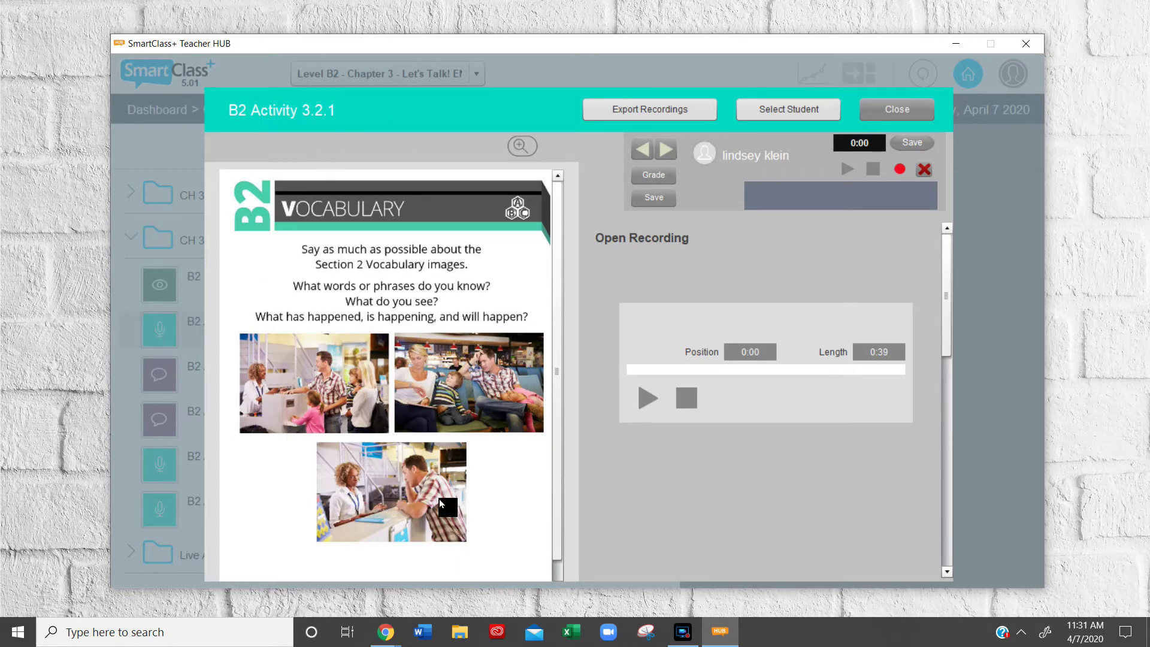
left_click(645, 401)
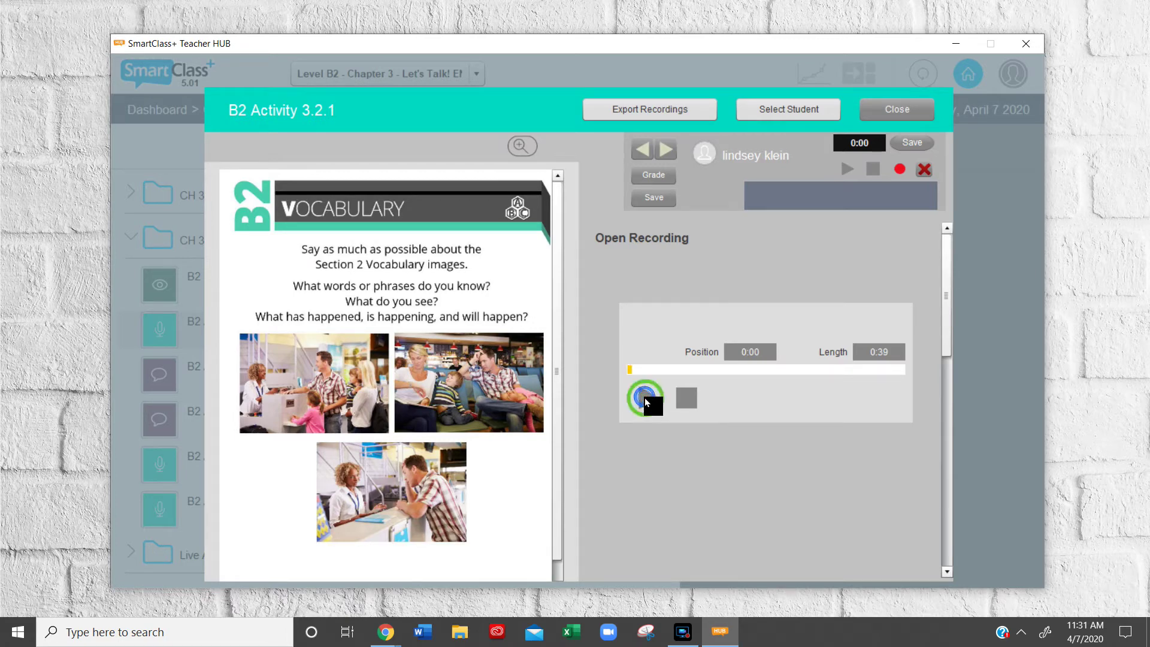
left_click(693, 403)
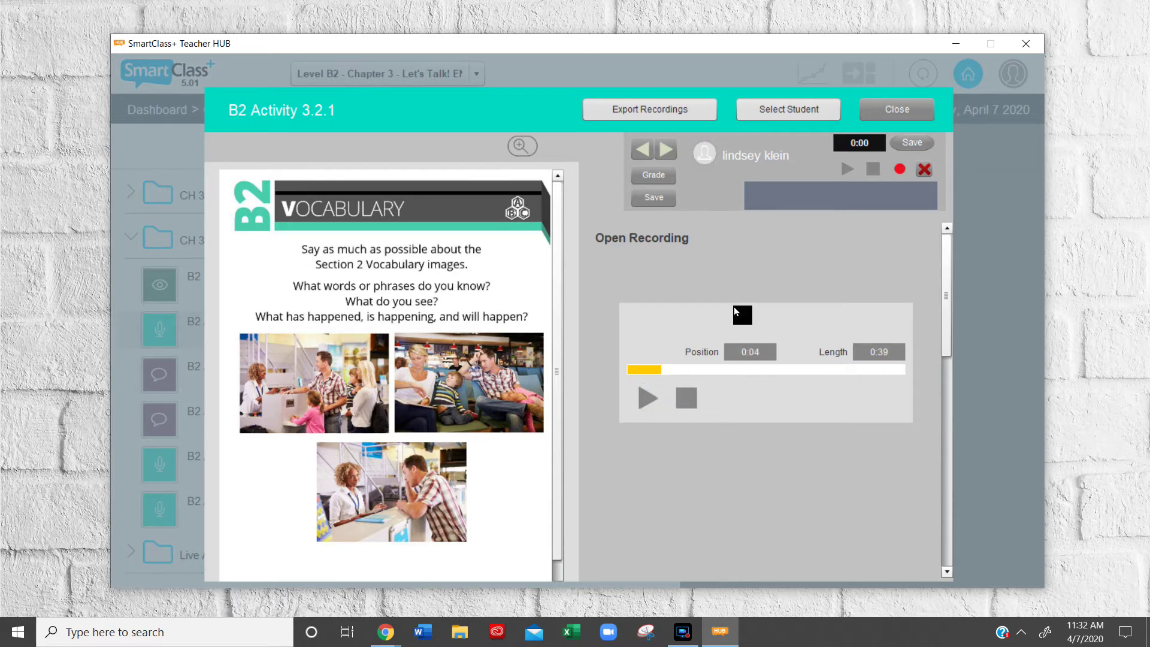
Grade the third student's recording A- with the note "Great job, you simply forgot to talk about what will happen." and save the spoken feedback
left_click(666, 175)
left_click(777, 191)
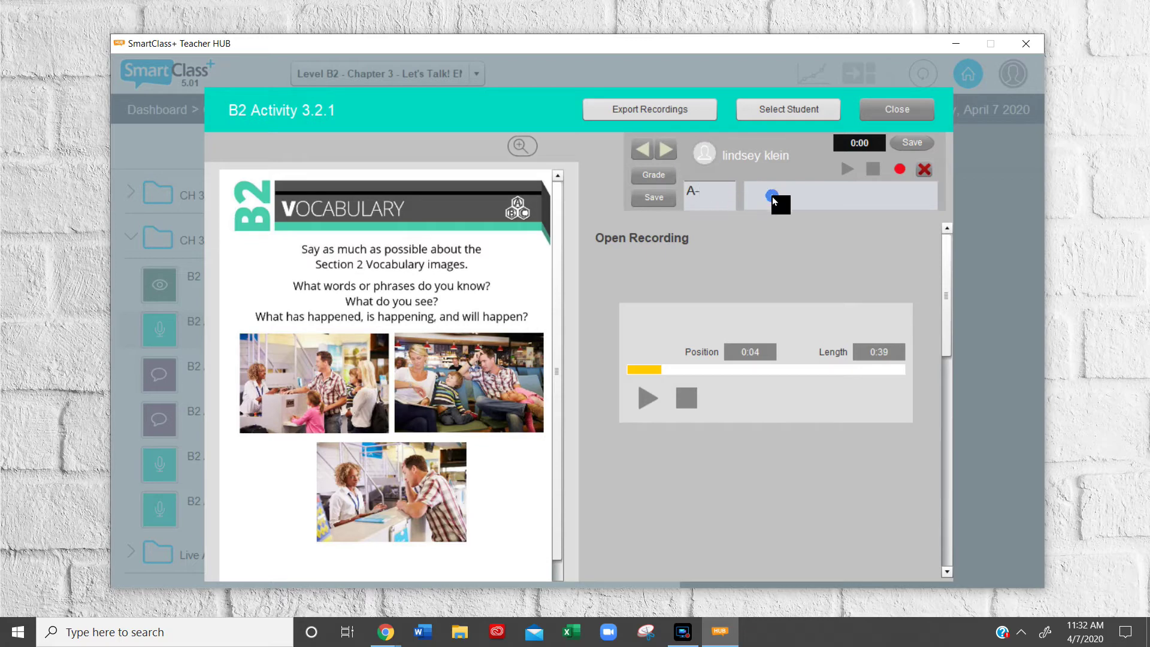
type("you simply forgot to t")
type("alk about what ")
type("will happen.")
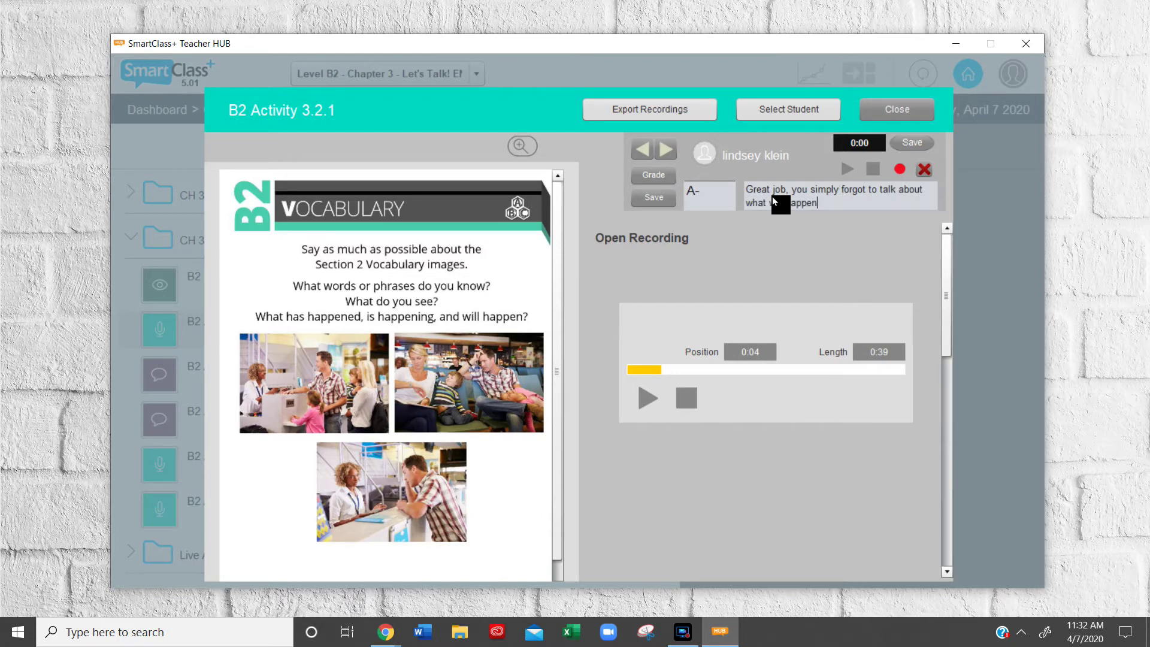
left_click(928, 238)
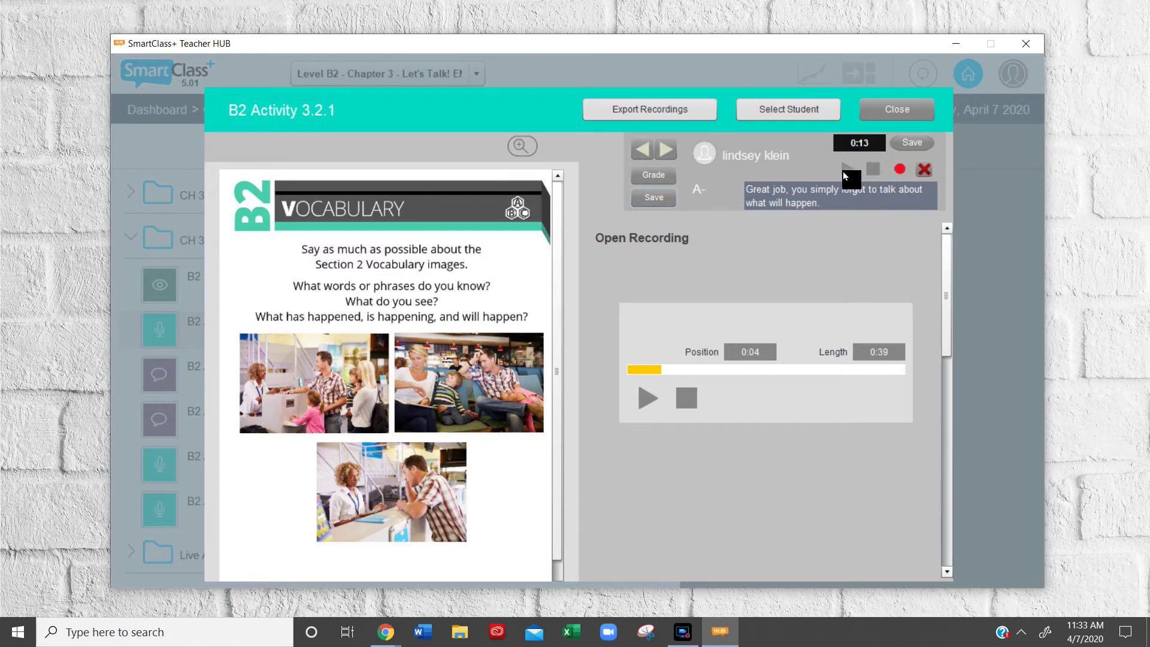
left_click(918, 144)
Stop the fourth student's recording, save the written grade and spoken feedback, and close B2 Activity 3.2.1
left_click(689, 402)
left_click(655, 197)
left_click(910, 143)
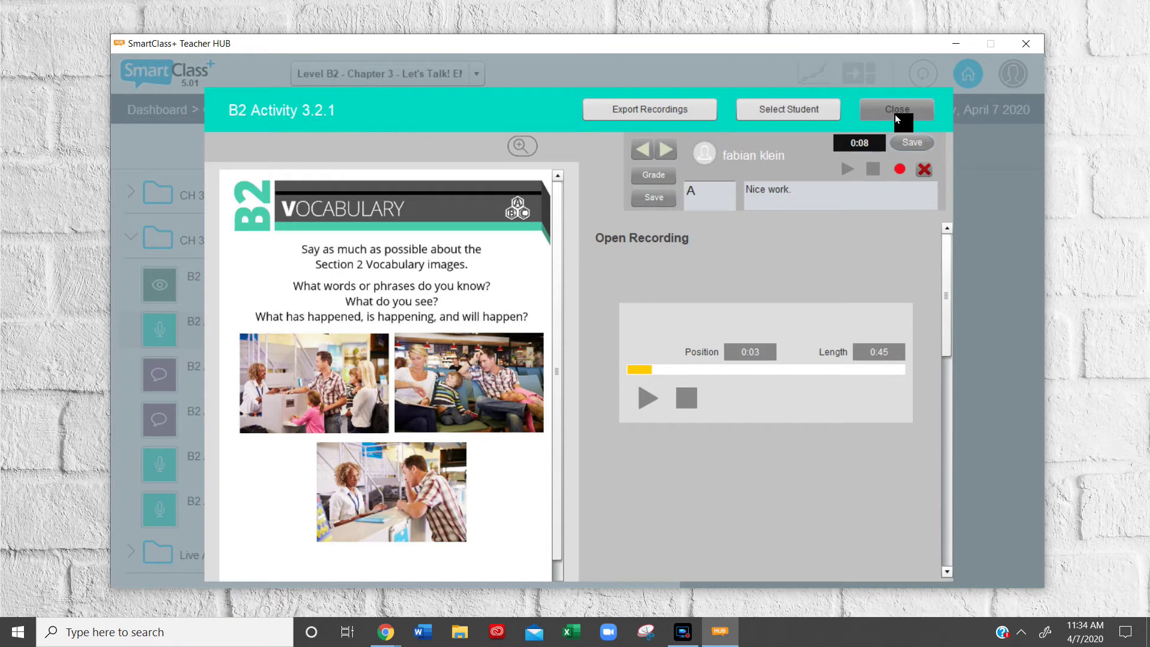
left_click(896, 114)
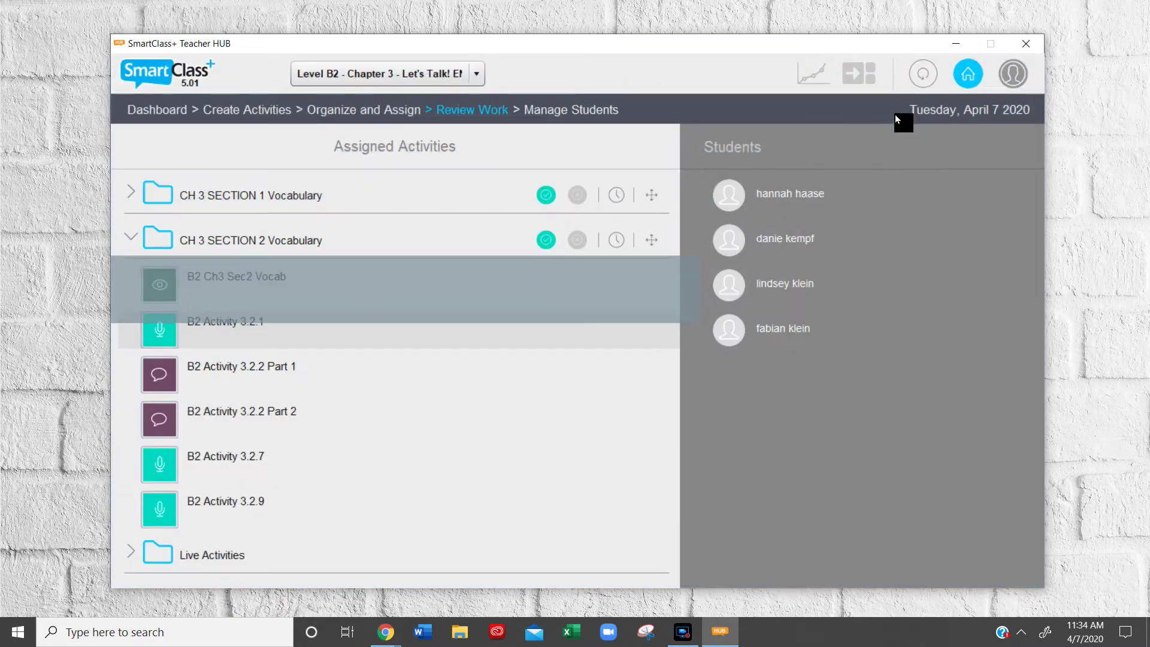
Collapse the CH 3 SECTION 2 folder and open B2 Activity 3.1.6 from the CH 3 SECTION 1 Vocabulary folder
left_click(131, 236)
left_click(131, 198)
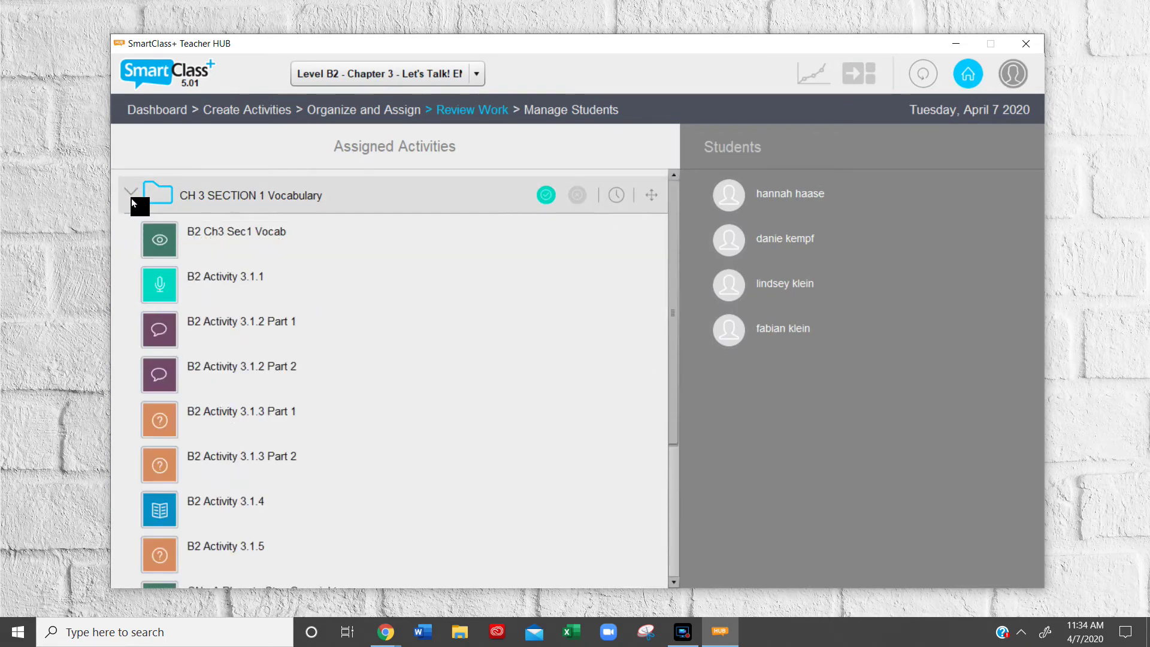
left_click_drag(674, 308, 675, 377)
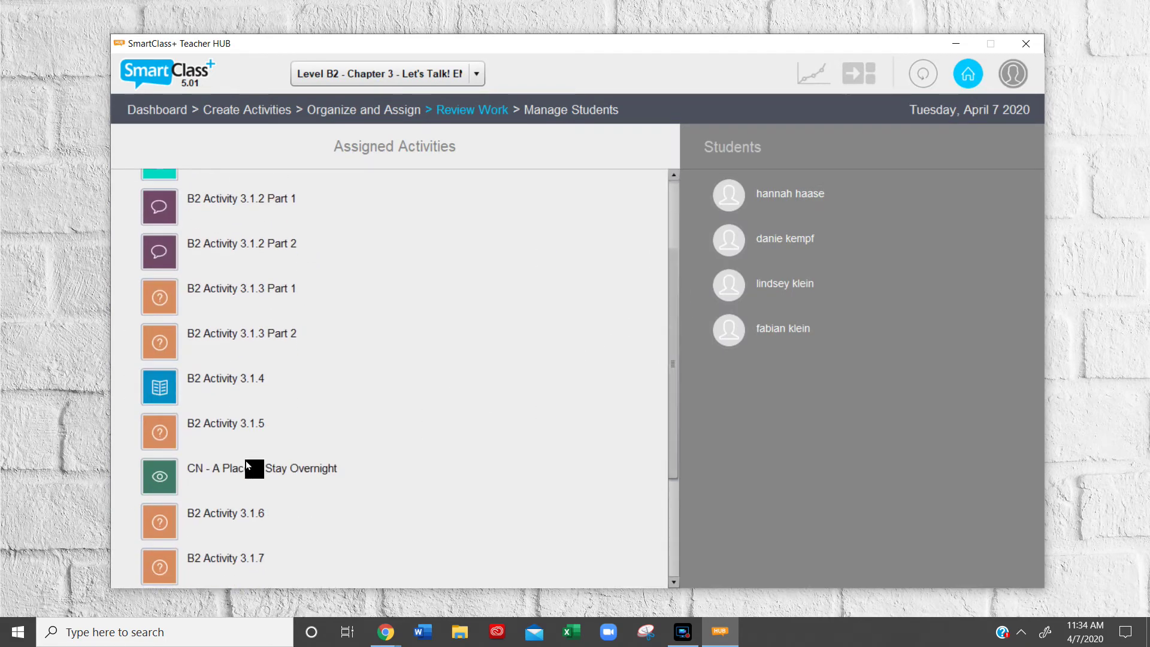
left_click(228, 513)
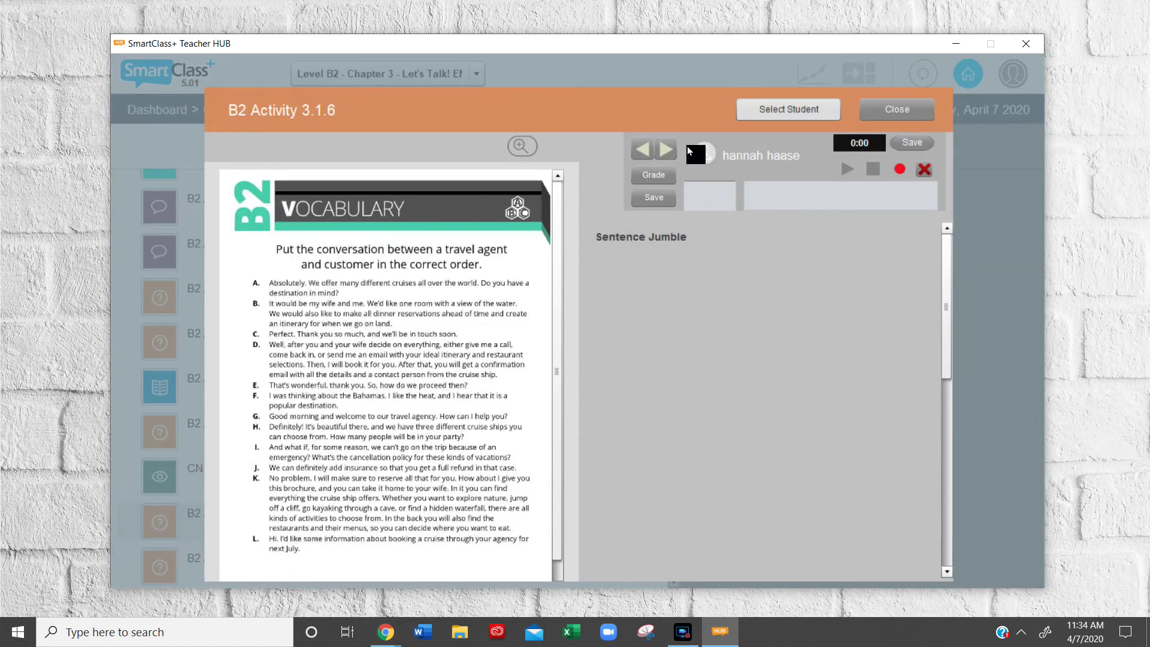
Review the fourth student's Sentence Jumble answers, override the automatic grade with 80%, and save it
left_click(774, 114)
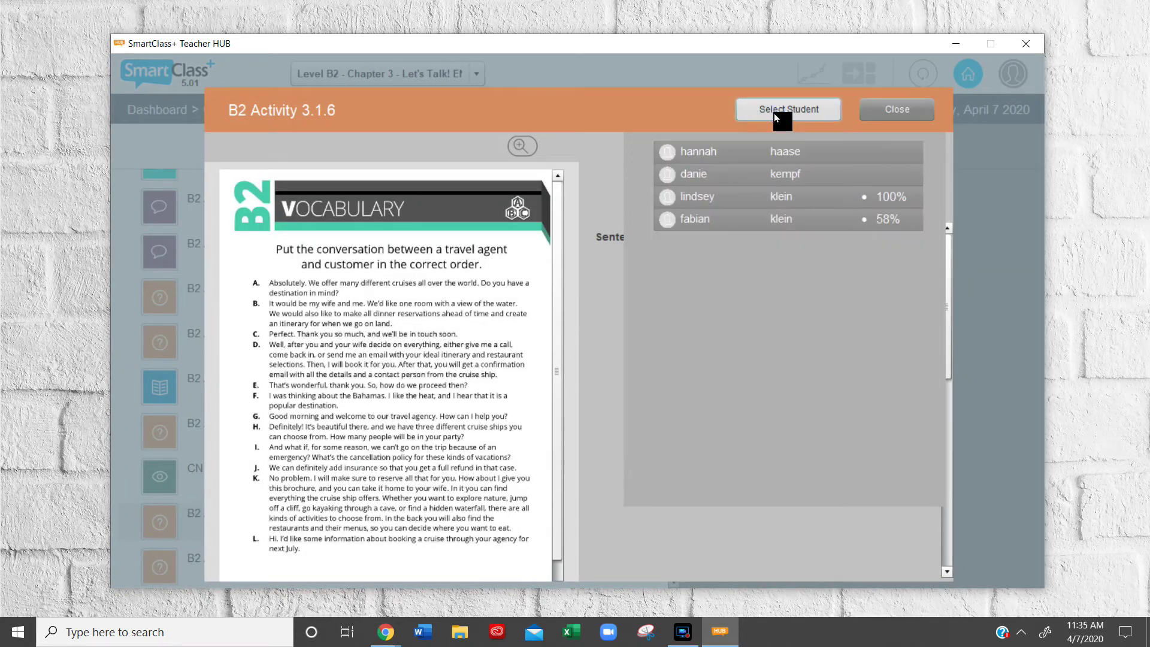
left_click(787, 218)
left_click_drag(945, 276, 944, 325)
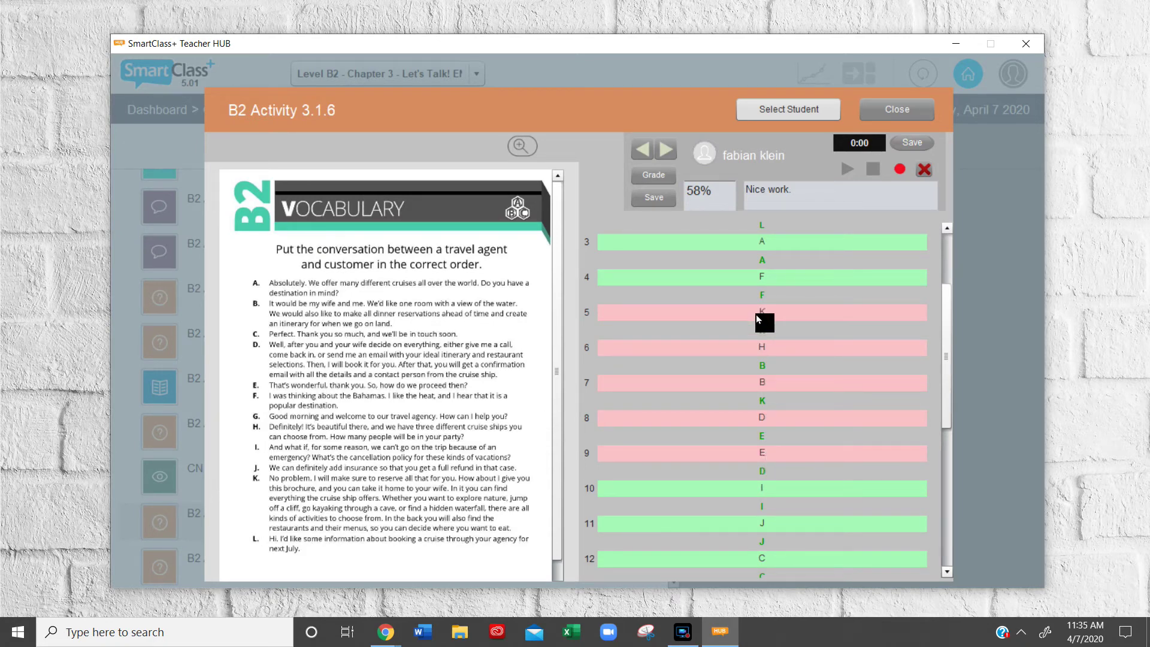
left_click_drag(718, 196, 664, 193)
type("80%")
left_click(661, 199)
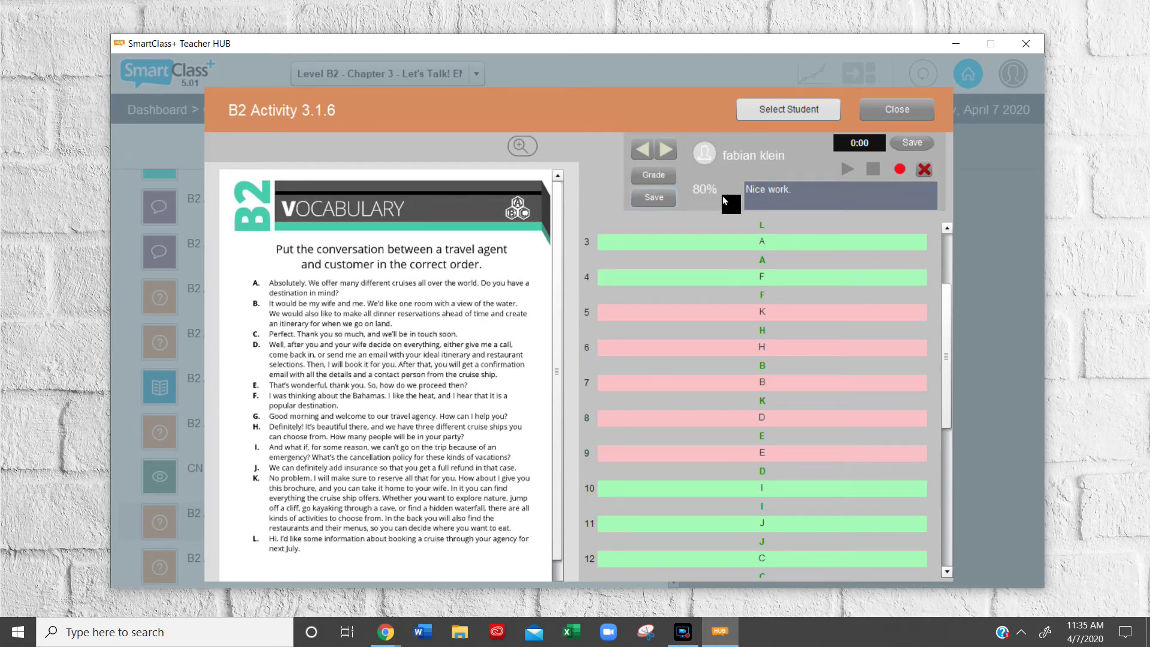
Examine the fourth student's remaining answers against the correct order and view the preceding student's results for comparison
scroll(942, 383, "down", 5)
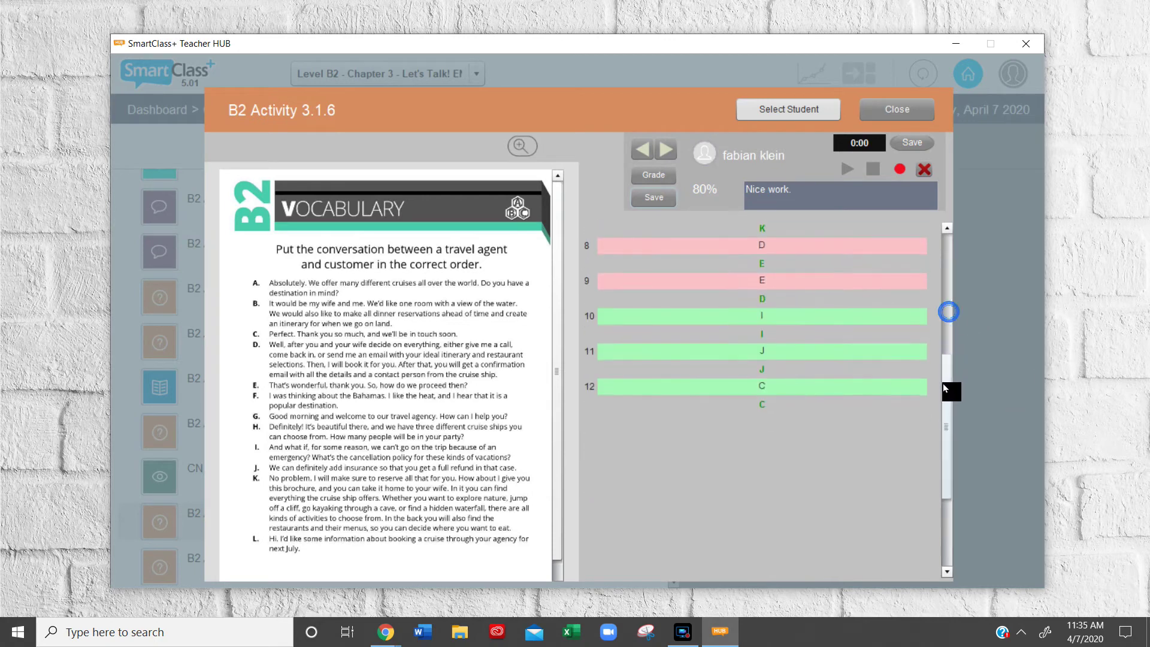
left_click_drag(945, 428, 947, 362)
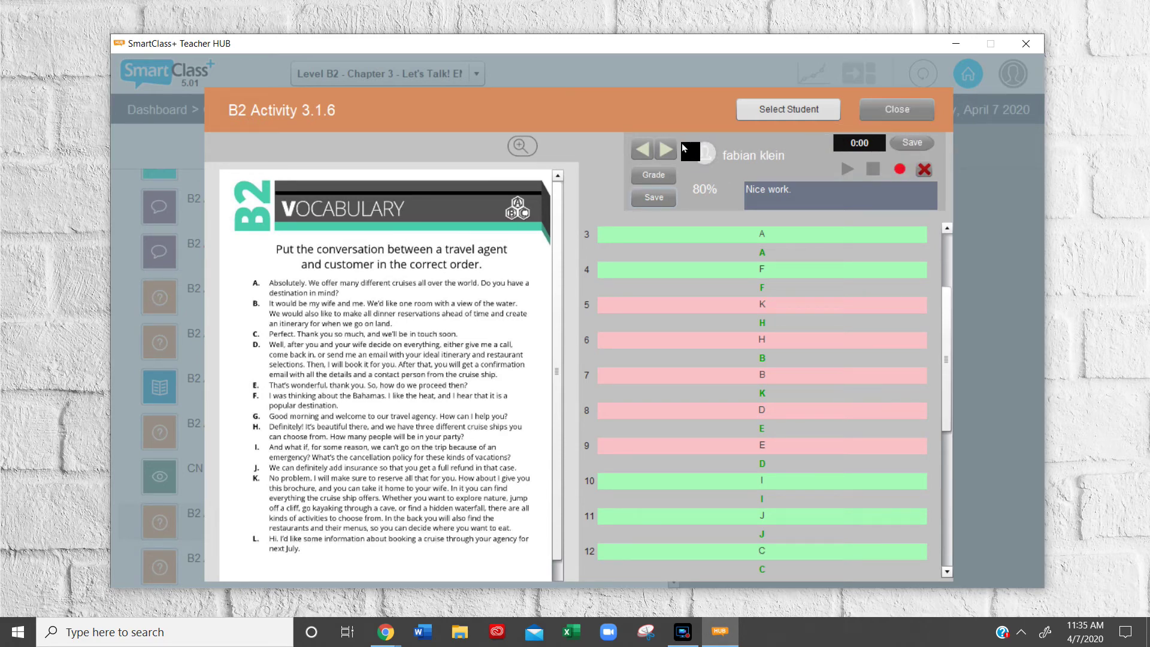
left_click(641, 150)
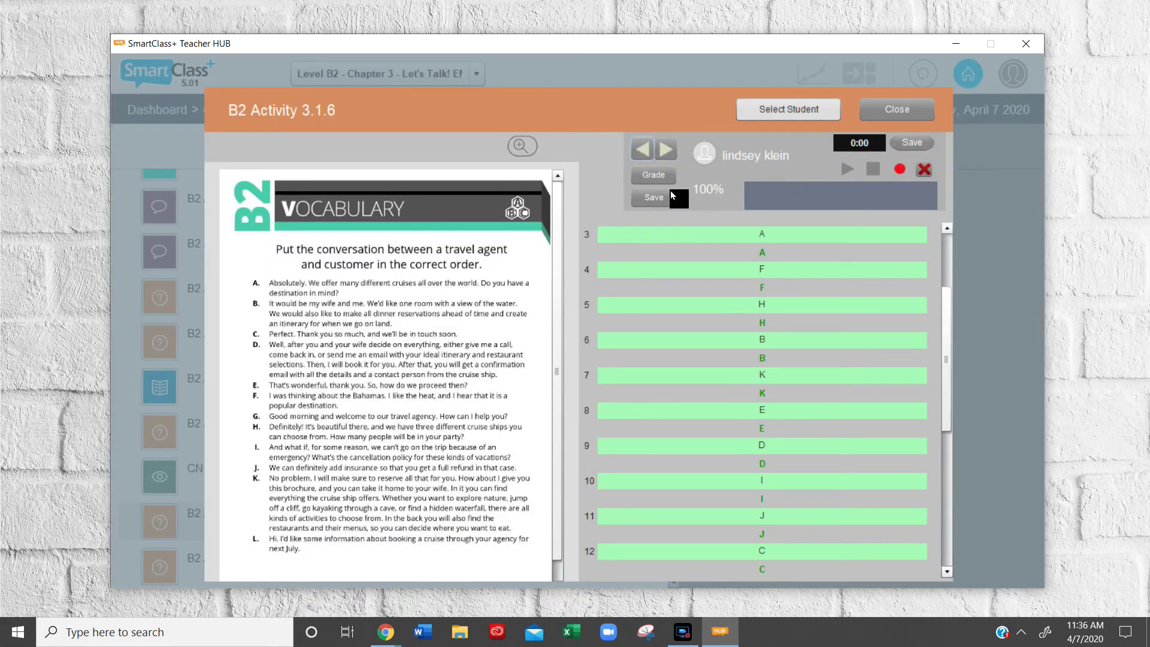
left_click(665, 151)
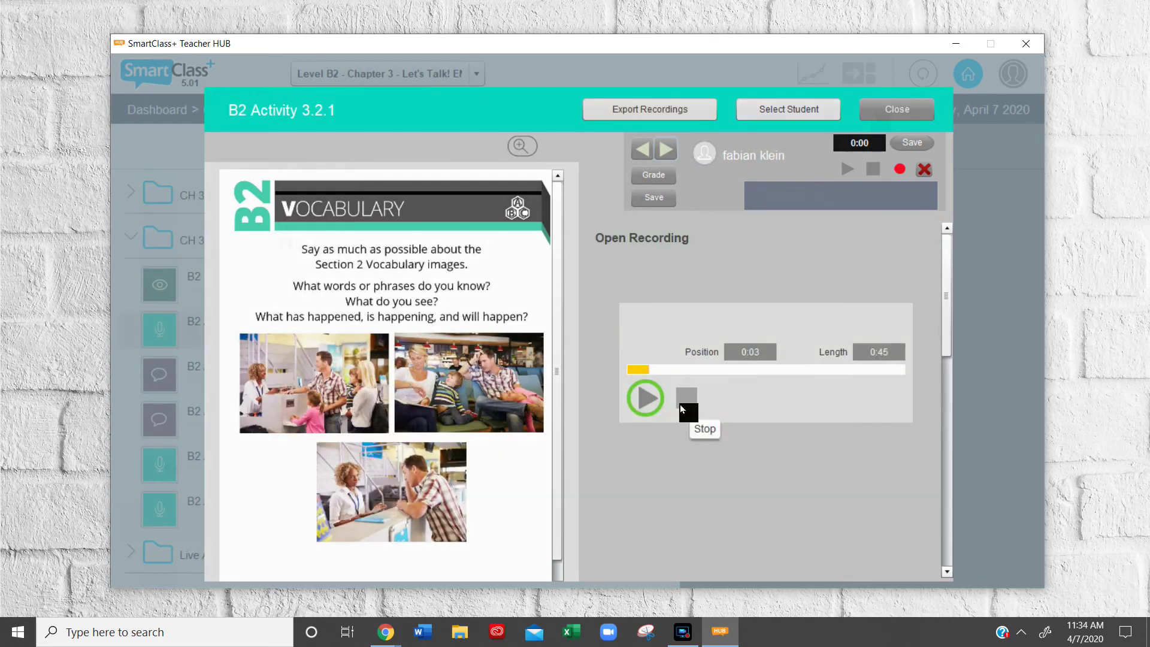
Grade the fourth student's B2 Activity 3.2.1 recording A with the note "Nice work.", save the spoken feedback, and close the activity
left_click(683, 400)
left_click(693, 193)
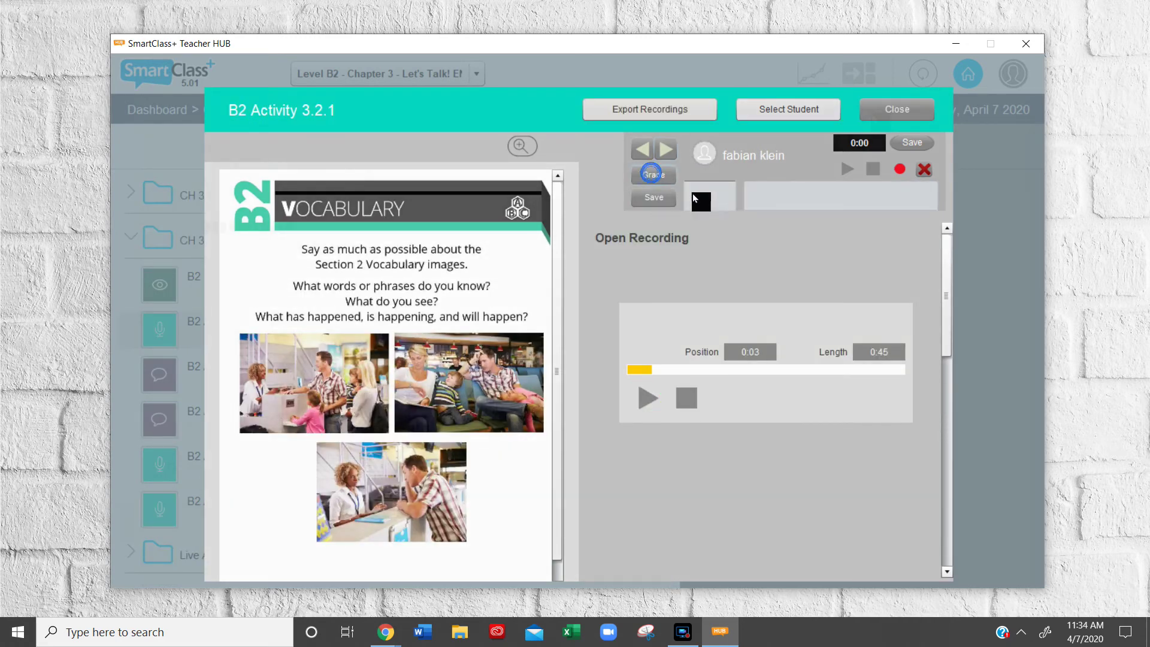
type("A")
left_click(792, 191)
type("Nice work")
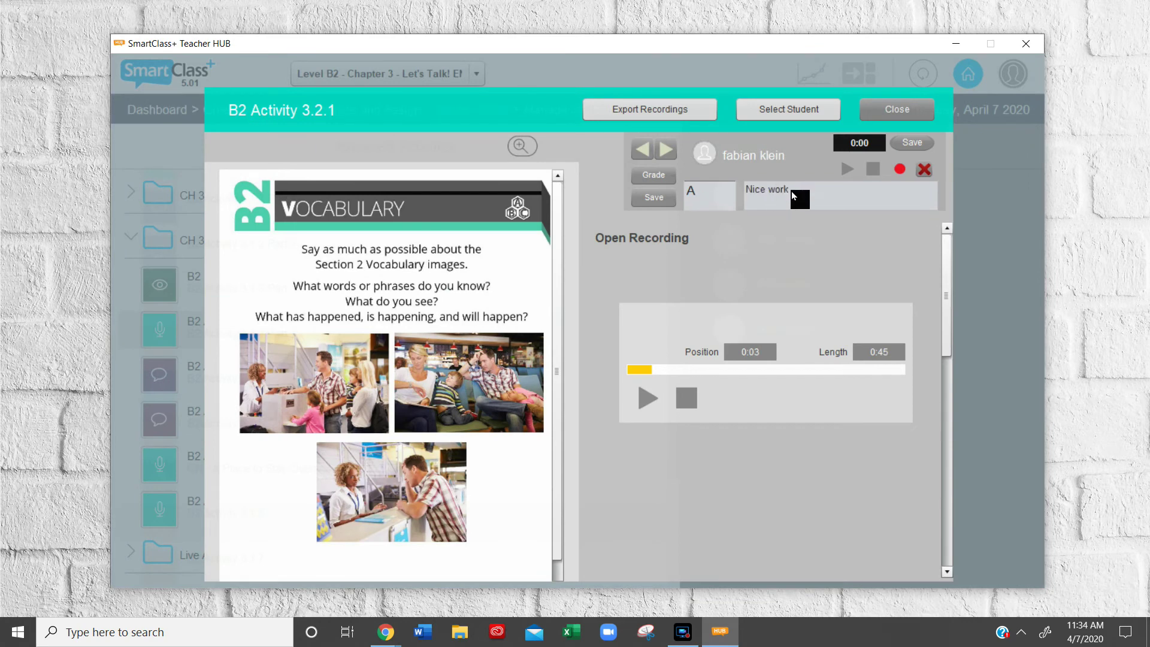
type(".")
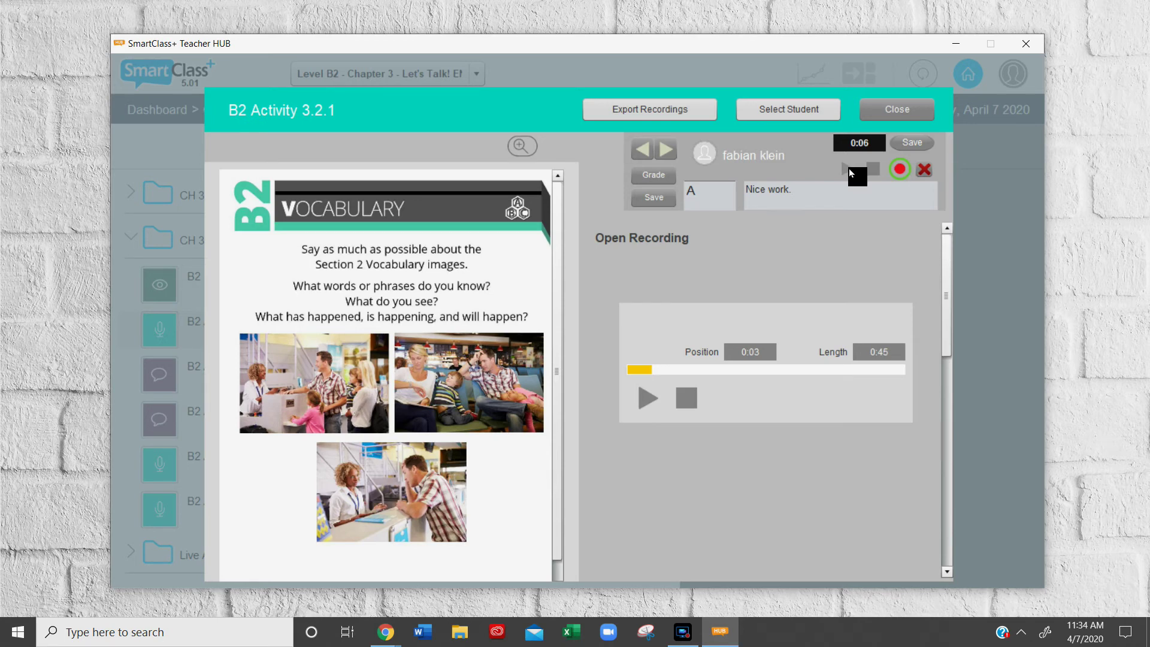
left_click(910, 136)
left_click(897, 109)
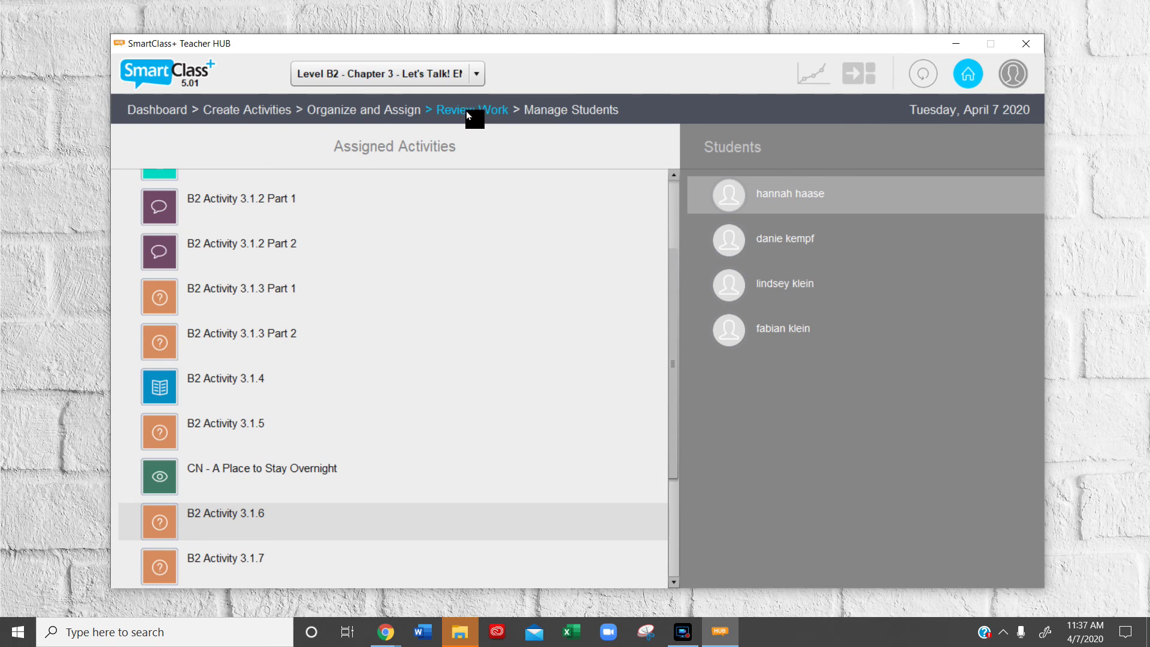
Open the third student's performance report and examine the status, grade and note of each assigned activity
left_click(781, 284)
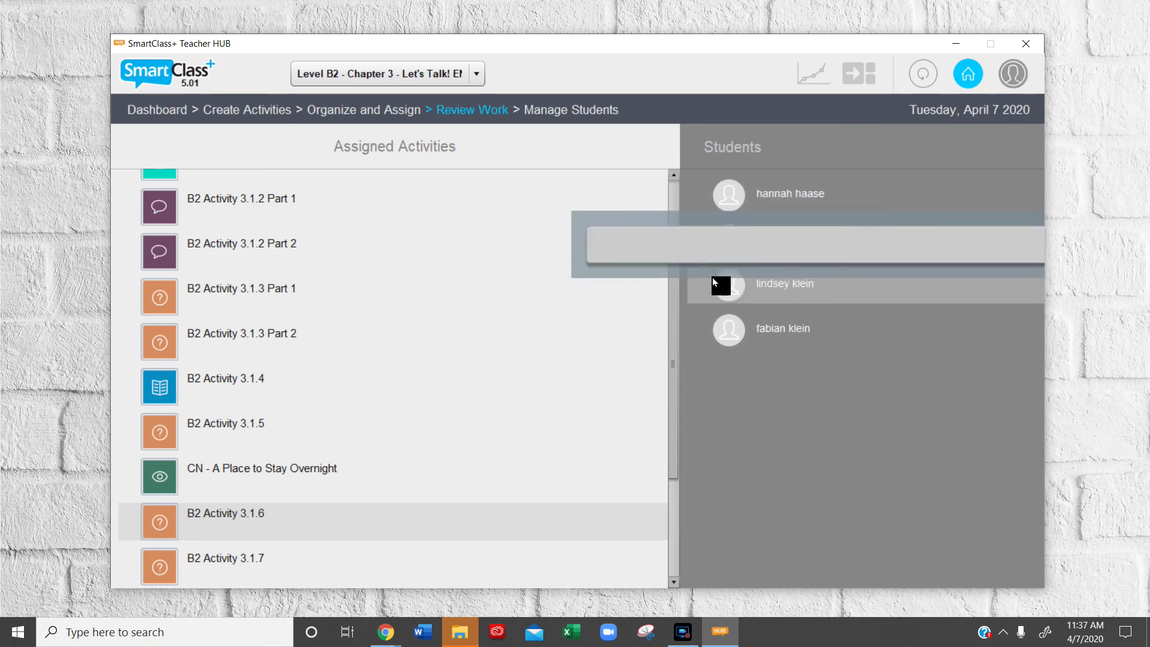
left_click(198, 413)
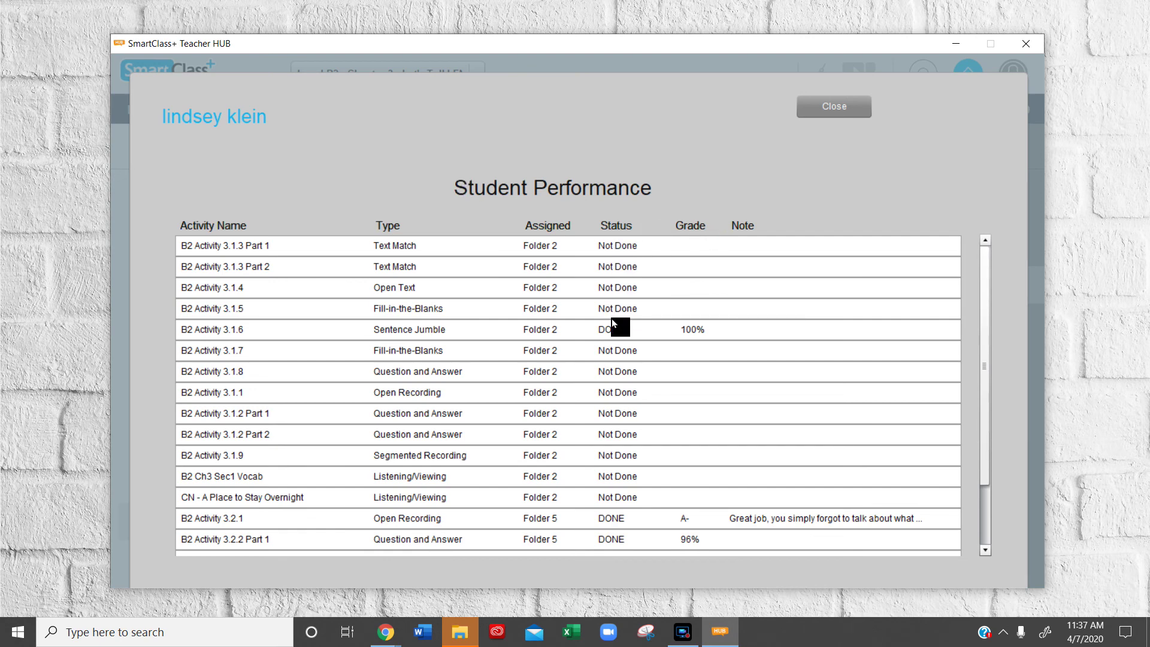
left_click_drag(987, 317, 986, 392)
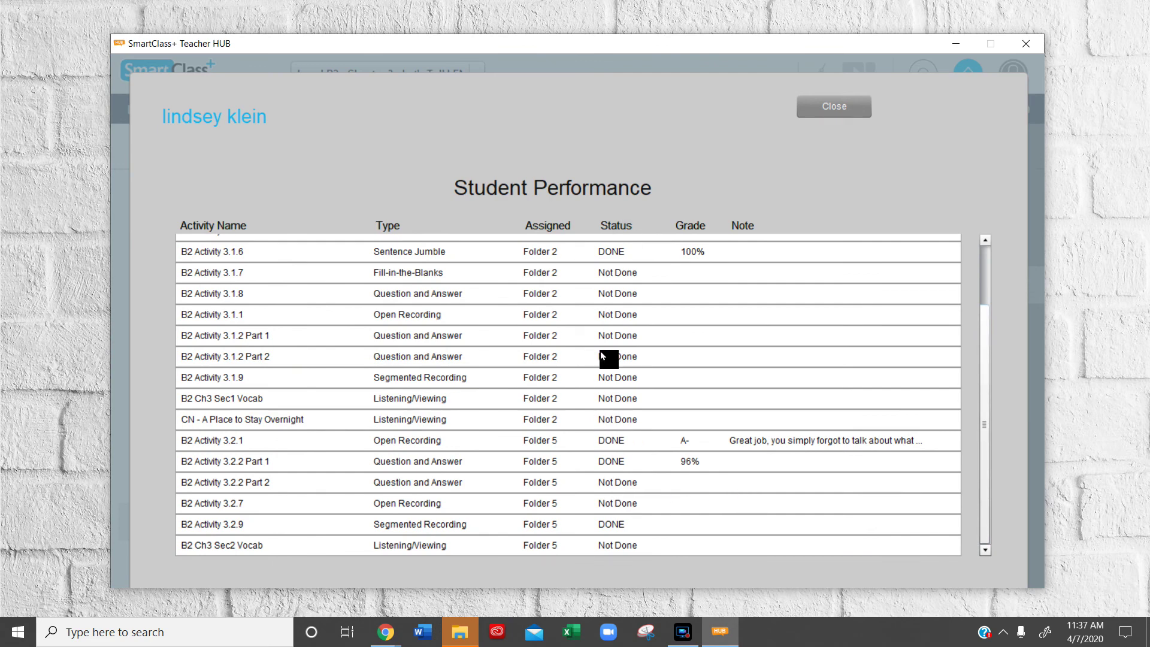
left_click_drag(985, 396, 987, 329)
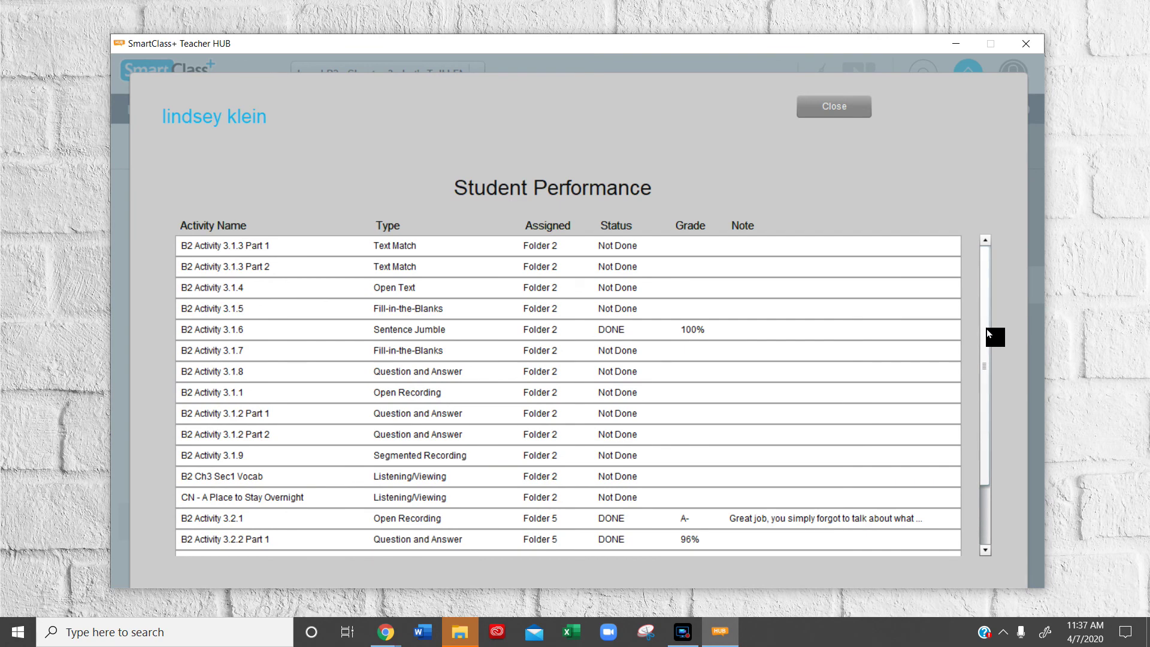